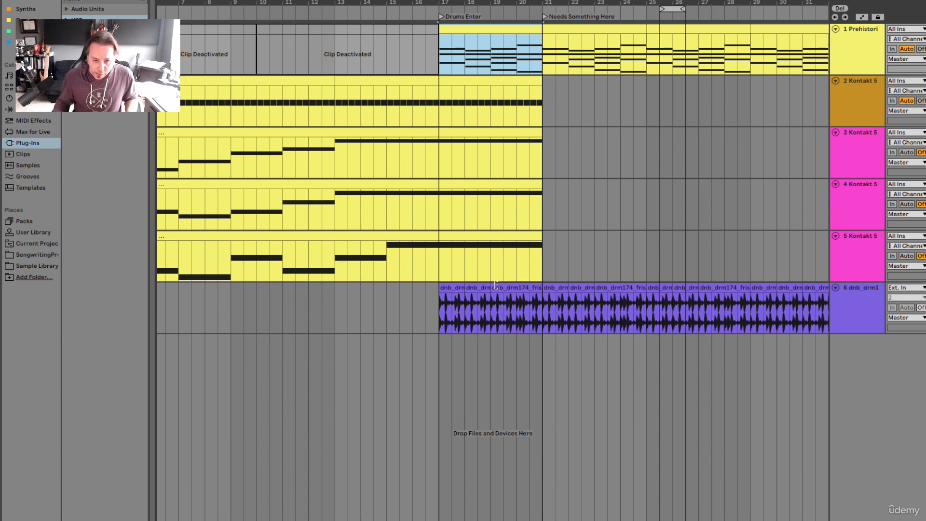
Select the two-bar drum clip at bar 19, followed by the one-bar drum clip at bar 17
{"action": "left_click", "coordinate": [497, 304]}
{"action": "left_click", "coordinate": [502, 290]}
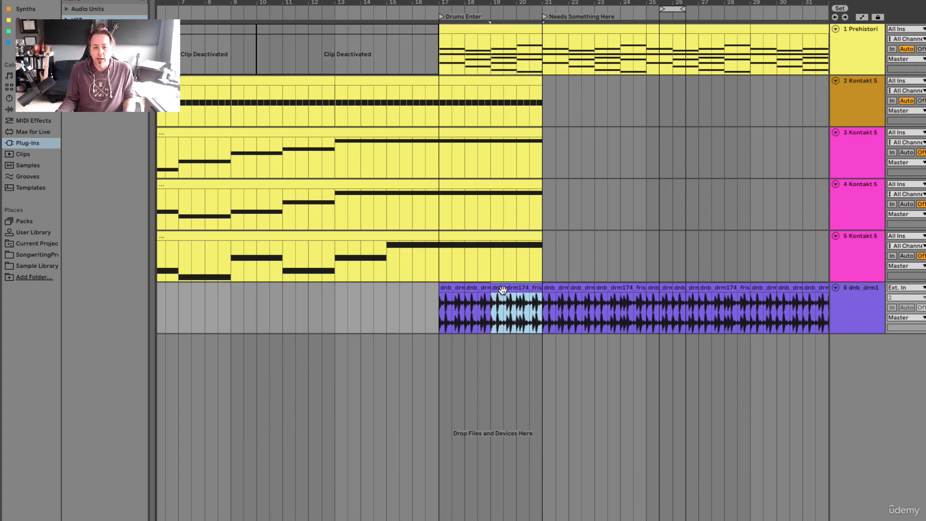
{"action": "left_click", "coordinate": [472, 288]}
{"action": "left_click", "coordinate": [458, 288]}
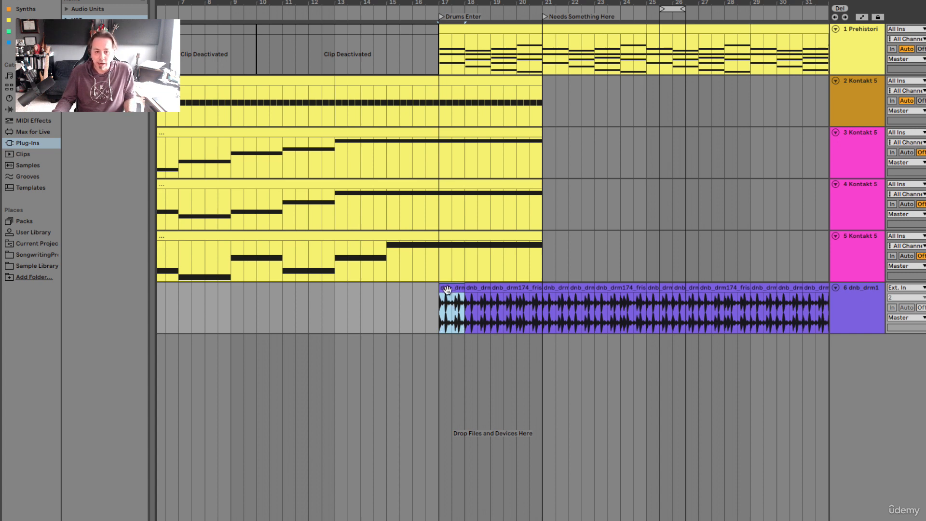
Try moving the first half bar of the drum clip at bar 17 to about bar 14.5, and undo the move
{"action": "mouse_move", "coordinate": [452, 288]}
{"action": "left_mouse_down"}
{"action": "mouse_move", "coordinate": [348, 287]}
{"action": "mouse_move", "coordinate": [451, 288]}
{"action": "left_mouse_up"}
{"action": "left_click", "coordinate": [452, 308]}
{"action": "left_click_drag", "start_coordinate": [447, 308], "coordinate": [444, 307]}
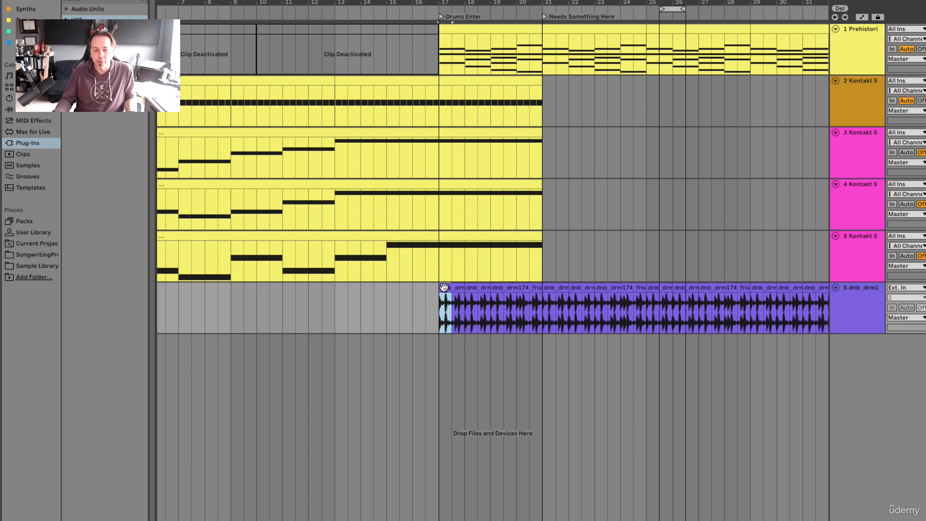
{"action": "left_click_drag", "start_coordinate": [444, 287], "coordinate": [378, 288]}
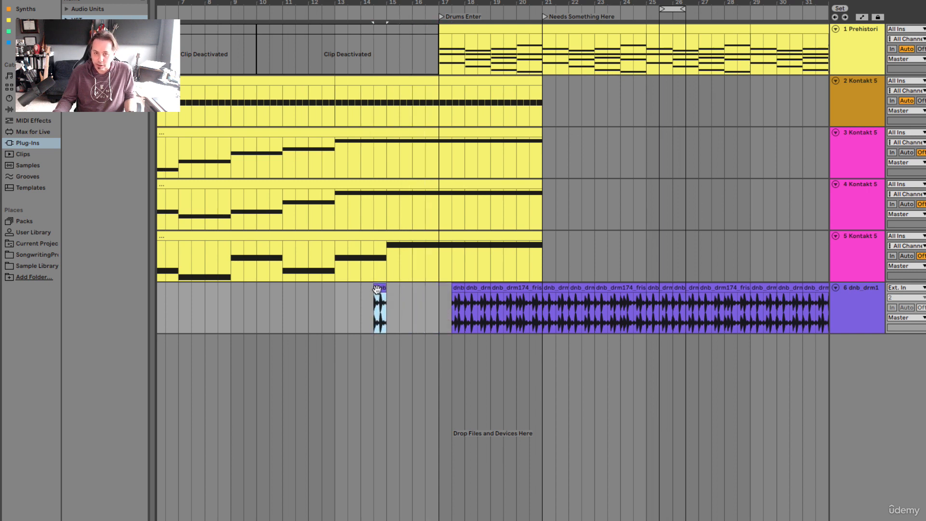
{"action": "key", "text": "super+z"}
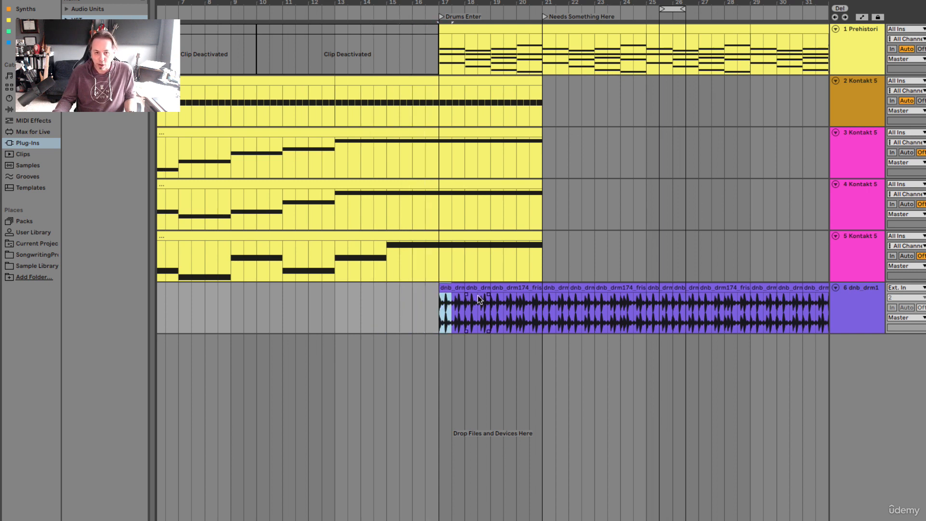
{"action": "left_click_drag", "start_coordinate": [477, 251], "coordinate": [593, 235]}
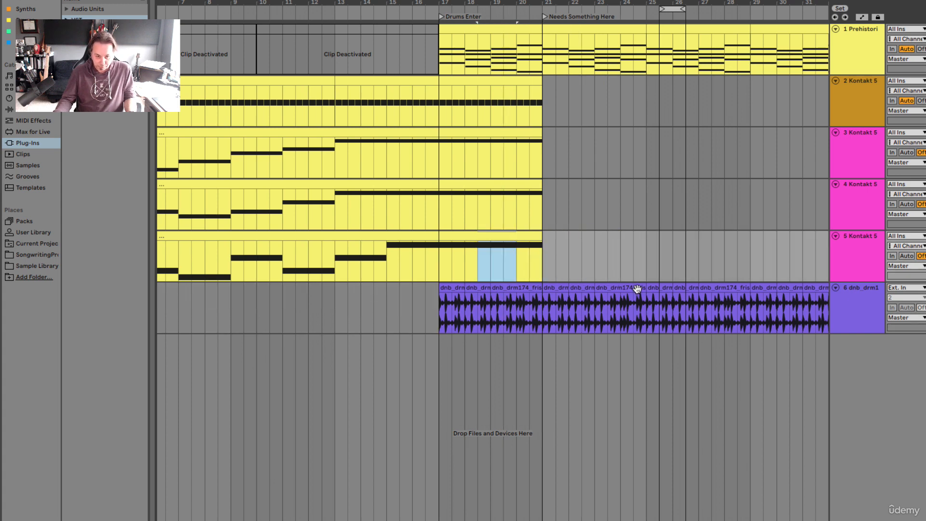
{"action": "key", "text": "super+z"}
Move the first drum clip from bar 17 to bar 13 and back to bar 17
{"action": "left_click", "coordinate": [454, 287]}
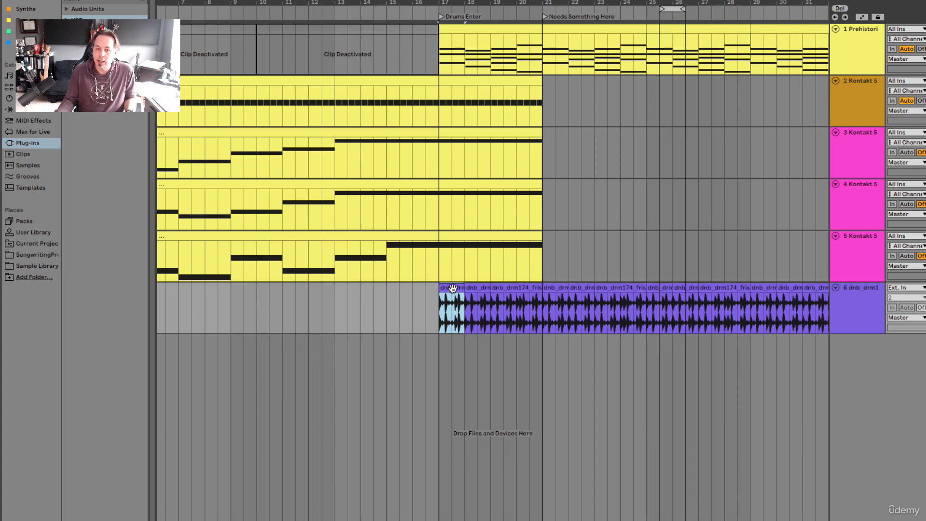
{"action": "left_click_drag", "start_coordinate": [452, 288], "coordinate": [352, 291]}
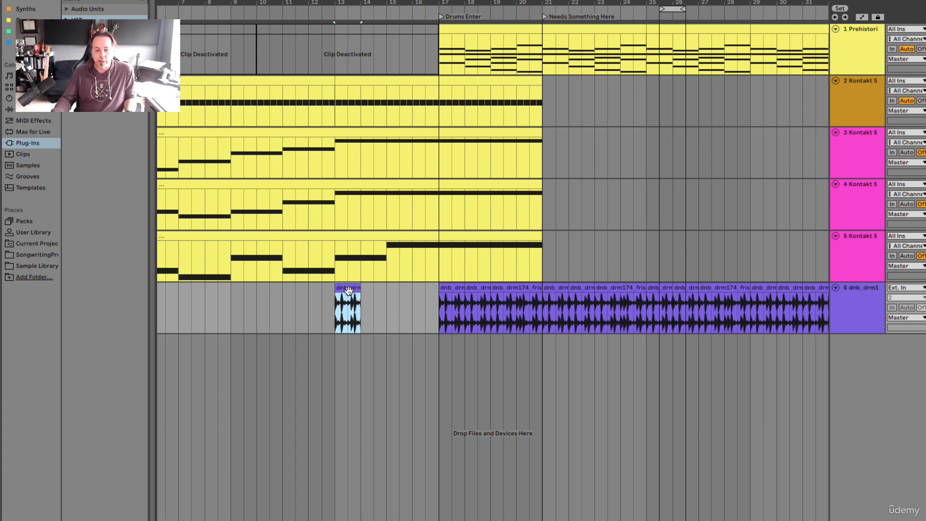
{"action": "left_click_drag", "start_coordinate": [348, 288], "coordinate": [453, 287]}
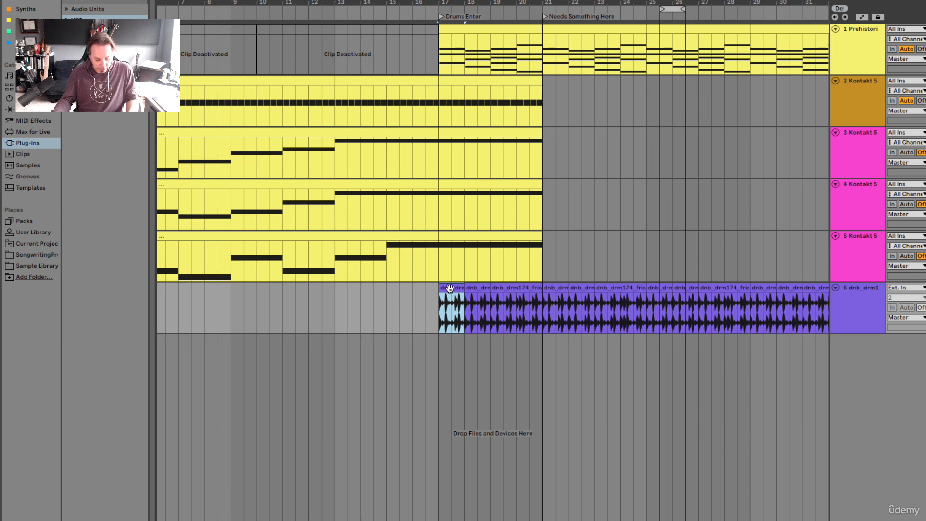
Paste a copy of the first drum clip midway through bar 13 on the drum track and delete that copy
{"action": "left_click", "coordinate": [343, 314]}
{"action": "key", "text": "ctrl+v"}
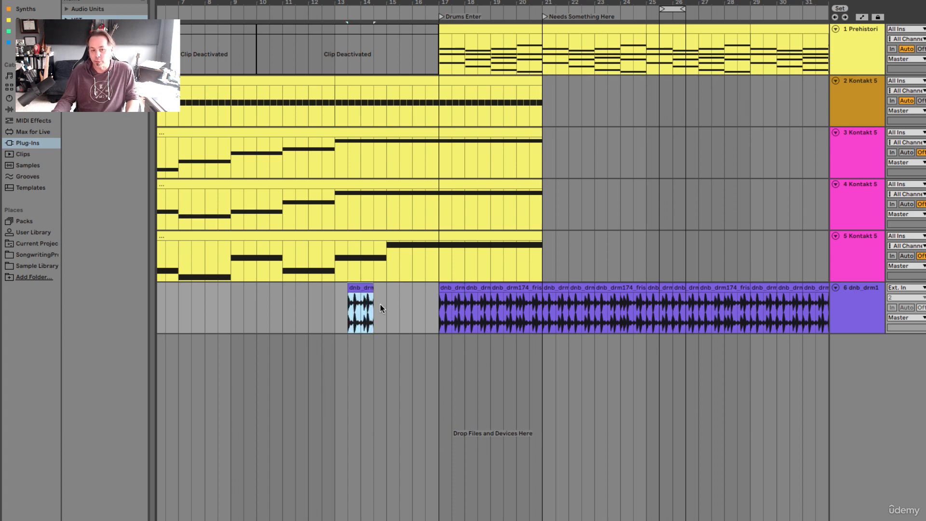
{"action": "key", "text": "Delete"}
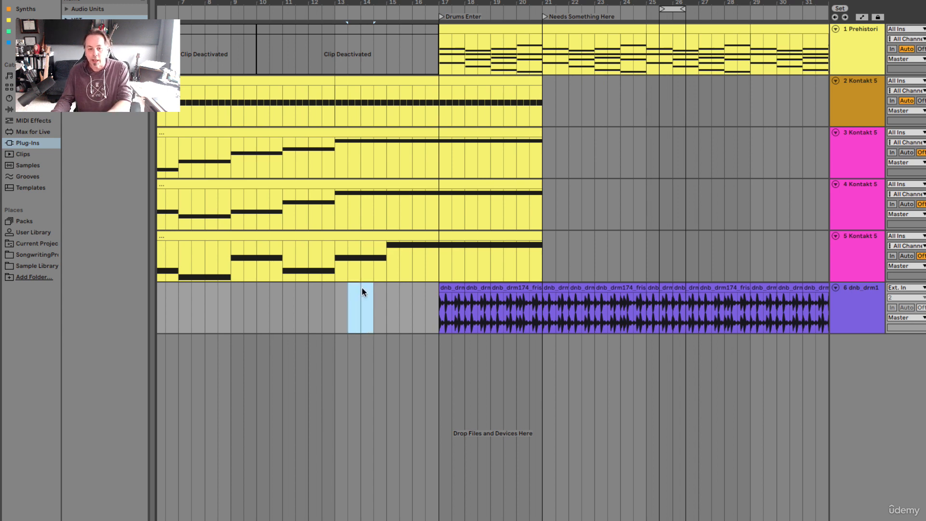
Duplicate the last drum clip, at bar 31, repeatedly until the drum track is filled up to bar 61
{"action": "left_click", "coordinate": [450, 286]}
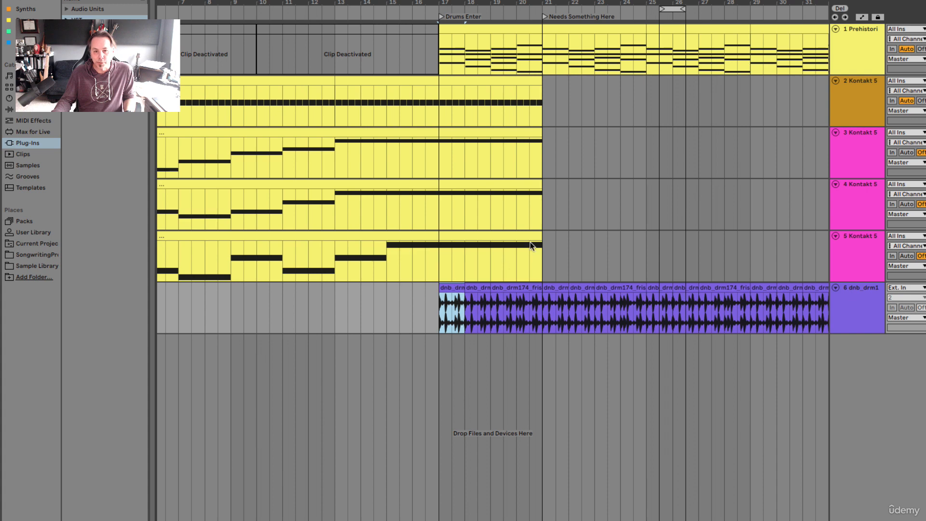
{"action": "scroll", "coordinate": [545, 285], "scroll_direction": "right", "scroll_amount": 10}
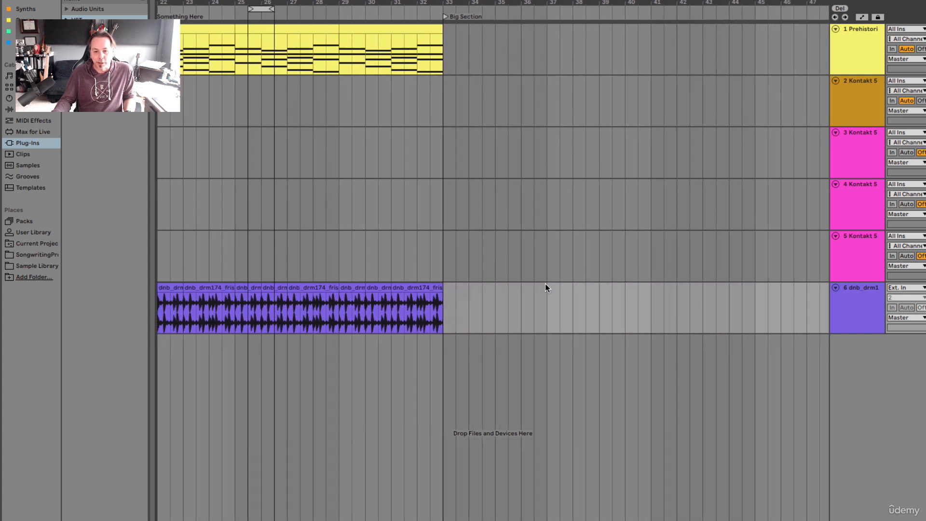
{"action": "left_click", "coordinate": [423, 287]}
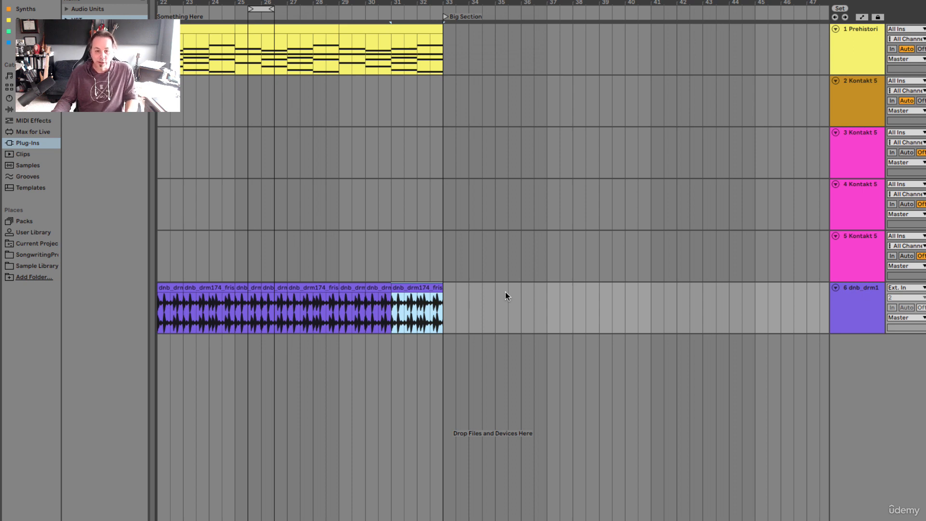
{"action": "key", "text": "super+d"}
{"action": "key", "text": "super+d"}
{"action": "key", "text": "super+d"}
{"action": "key", "text": "super+d"}
{"action": "key", "text": "super+d"}
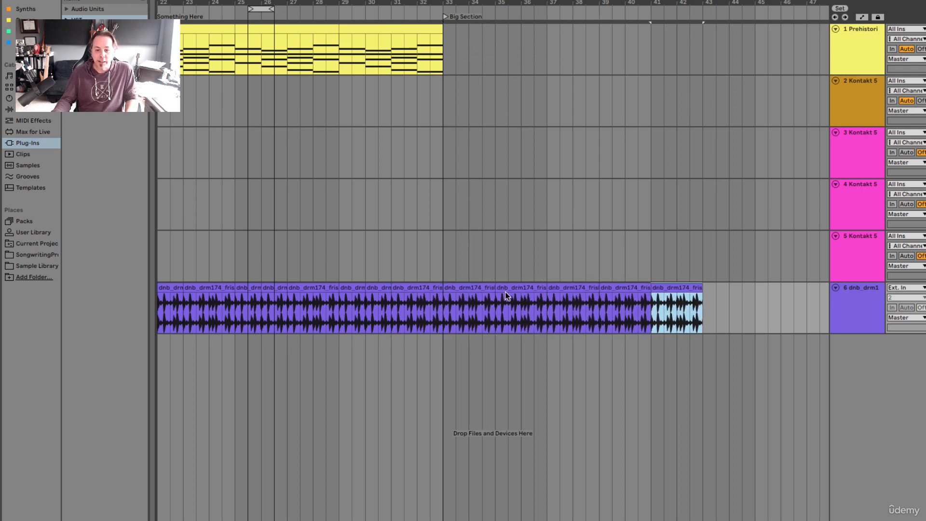
{"action": "key", "text": "super+d"}
{"action": "key", "text": "super+d"}
{"action": "key", "text": "super+d"}
{"action": "key", "text": "super+d"}
{"action": "key", "text": "super+d"}
{"action": "key", "text": "super+d"}
{"action": "key", "text": "super+d"}
{"action": "key", "text": "super+d"}
{"action": "key", "text": "super+d"}
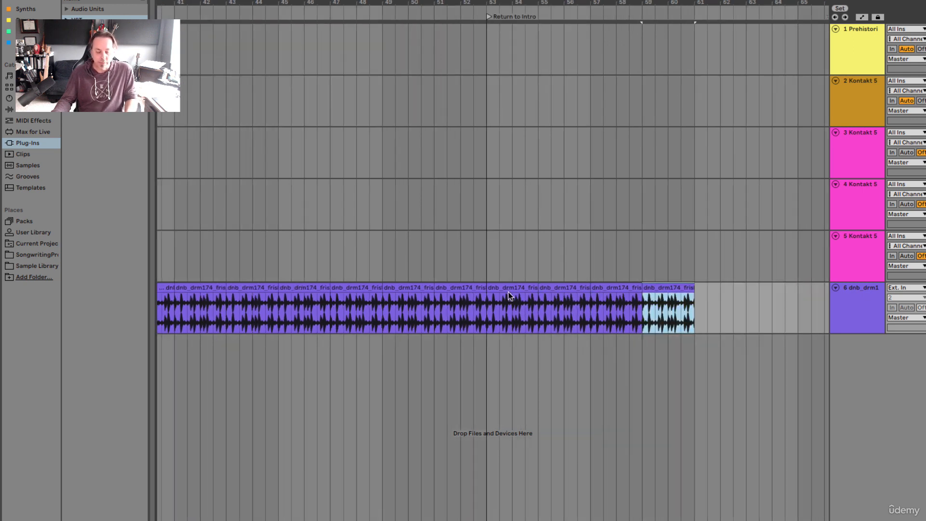
Undo the surplus drum clip duplicates beyond bar 45
{"action": "key", "text": "super+z"}
{"action": "key", "text": "super+z"}
{"action": "key", "text": "super+z"}
{"action": "key", "text": "super+z"}
{"action": "key", "text": "super+z"}
{"action": "key", "text": "super+z"}
{"action": "key", "text": "super+z"}
{"action": "key", "text": "super+z"}
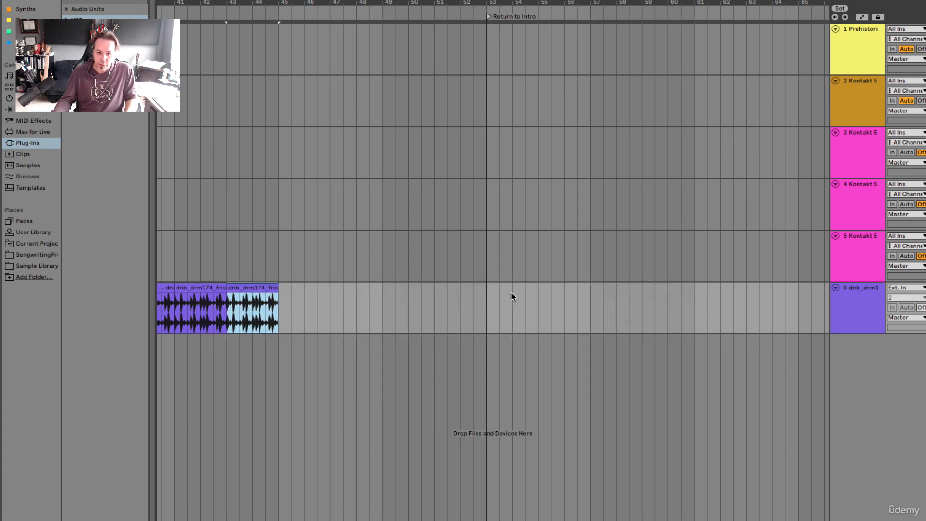
{"action": "scroll", "coordinate": [511, 292], "scroll_direction": "left", "scroll_amount": 10}
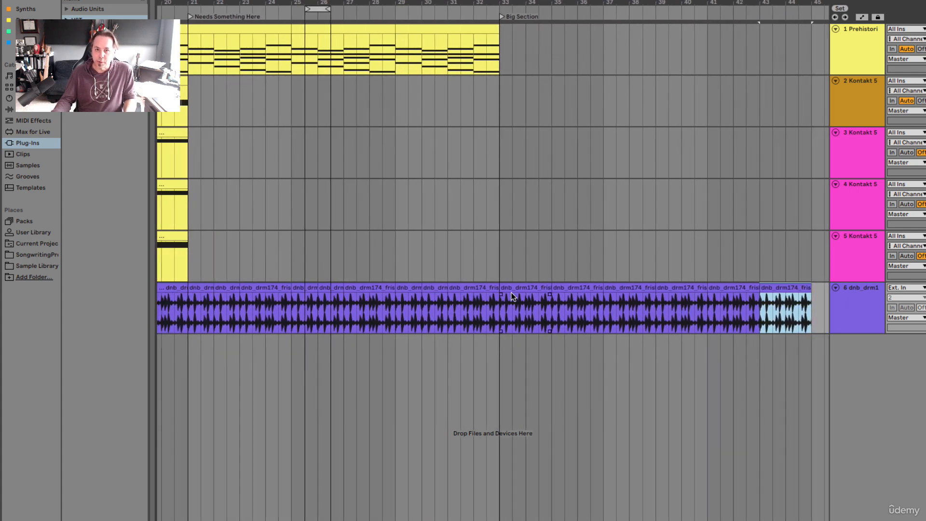
{"action": "scroll", "coordinate": [507, 311], "scroll_direction": "left", "scroll_amount": 3}
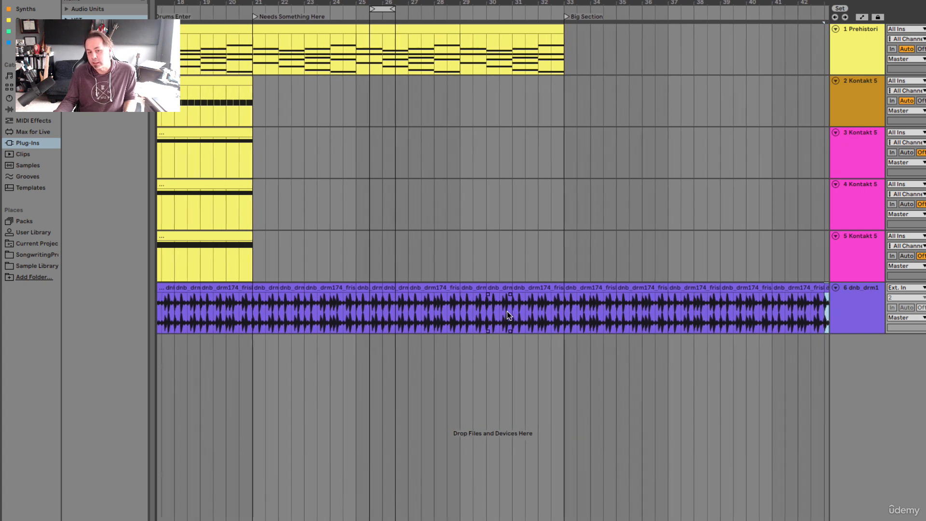
{"action": "scroll", "coordinate": [507, 311], "scroll_direction": "left", "scroll_amount": 7}
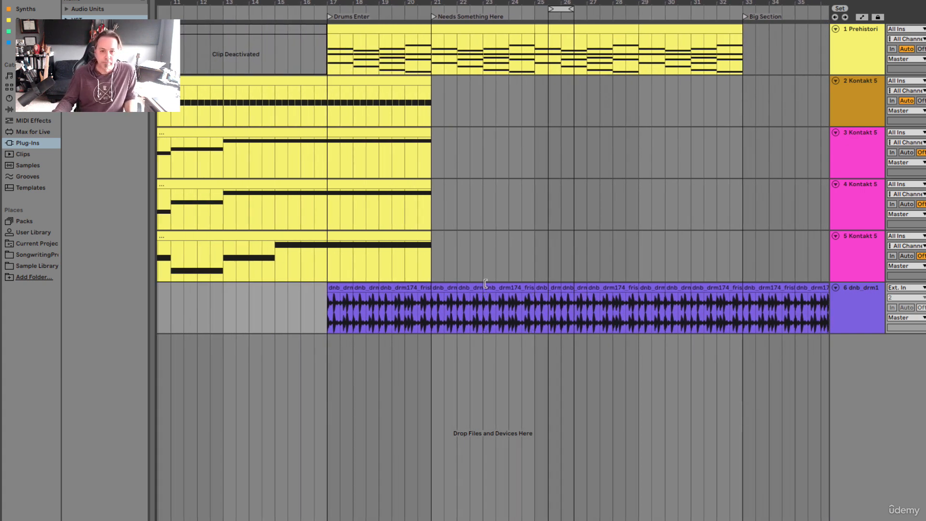
{"action": "scroll", "coordinate": [456, 289], "scroll_direction": "right", "scroll_amount": 4}
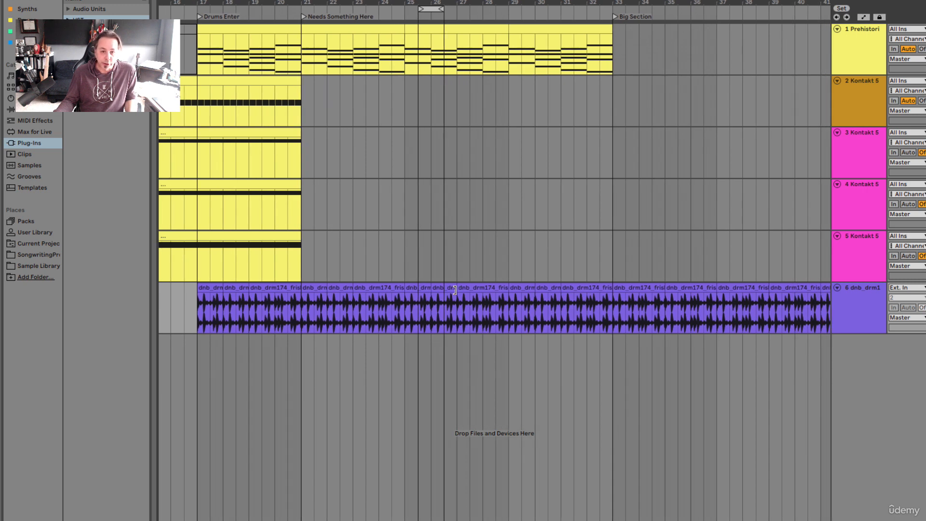
Select the last drum clip, at bar 43, and show its waveform and settings in the sample editor
{"action": "scroll", "coordinate": [456, 290], "scroll_direction": "right", "scroll_amount": 10}
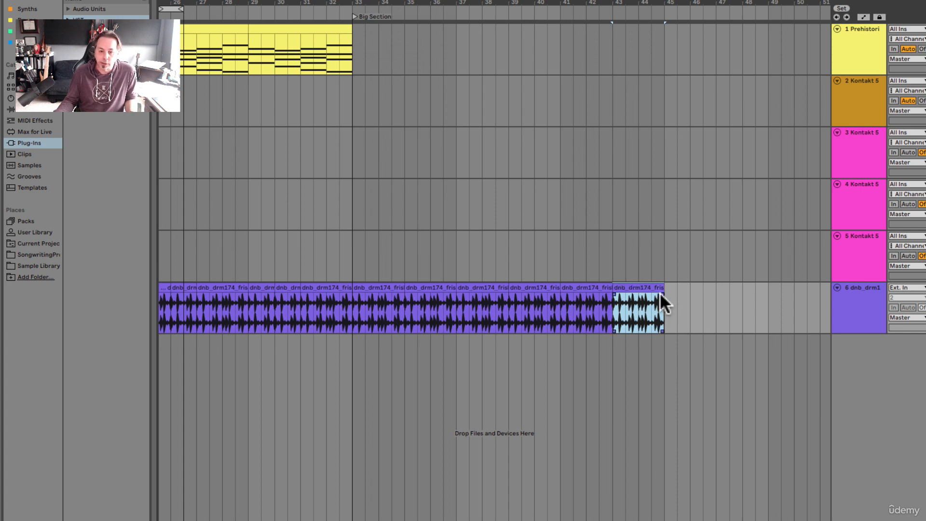
{"action": "left_click", "coordinate": [648, 287]}
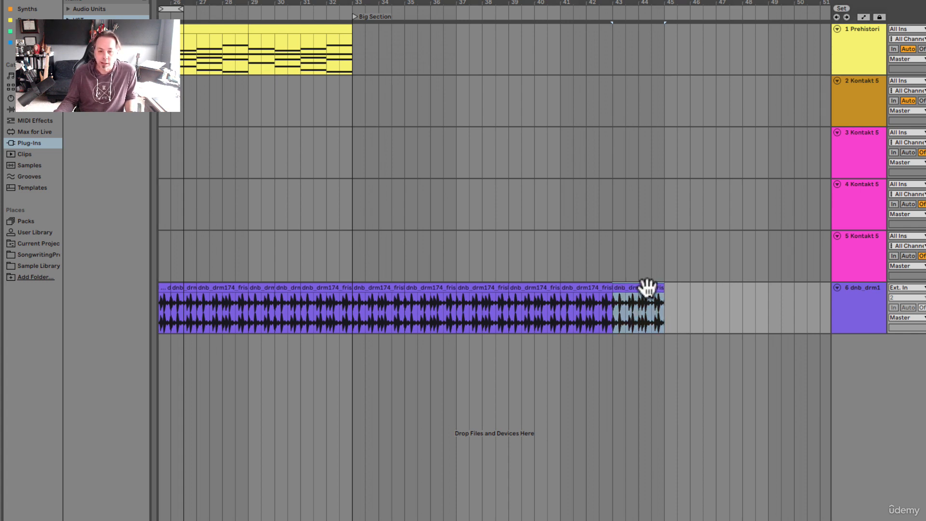
{"action": "key", "text": "z"}
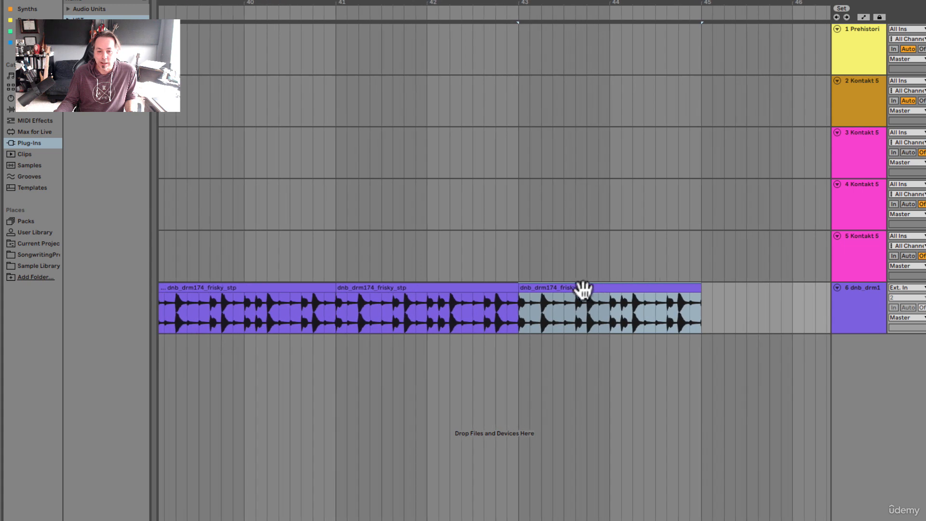
{"action": "left_click", "coordinate": [589, 288]}
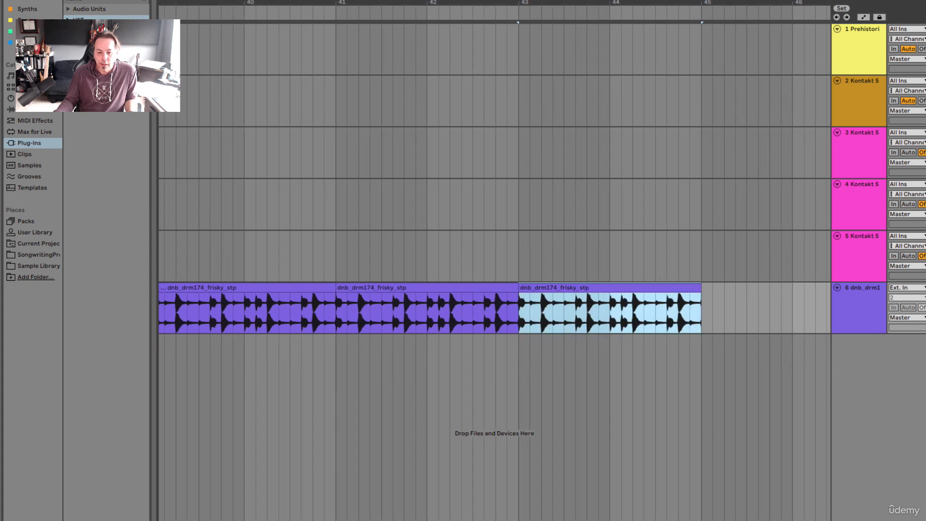
{"action": "left_click_drag", "start_coordinate": [558, 520], "coordinate": [561, 420]}
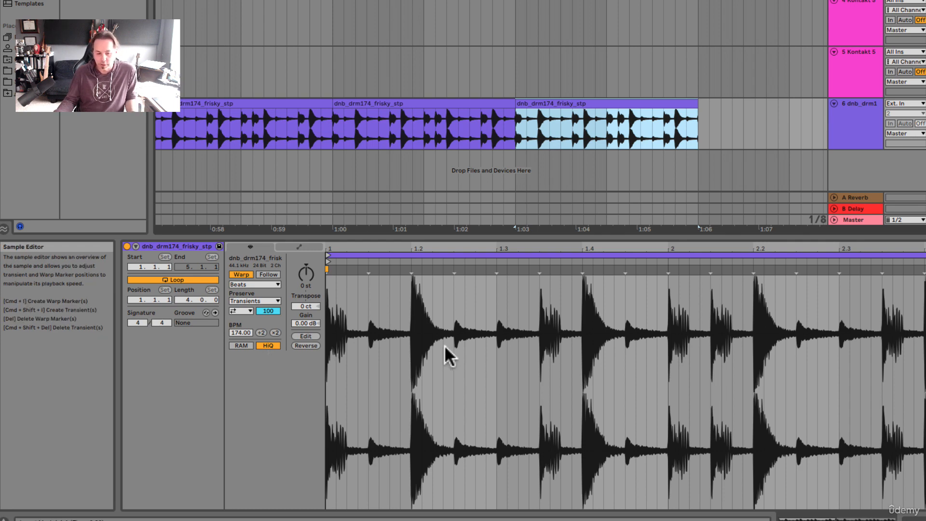
Reverse the drum clip at bar 43, play it back, and restore its forward direction while listening to it again
{"action": "left_click", "coordinate": [304, 346]}
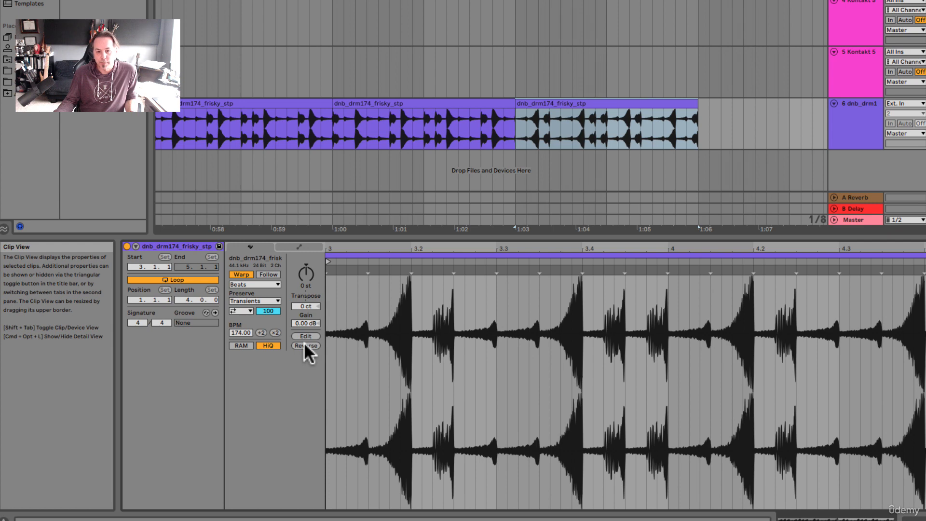
{"action": "left_click", "coordinate": [555, 104]}
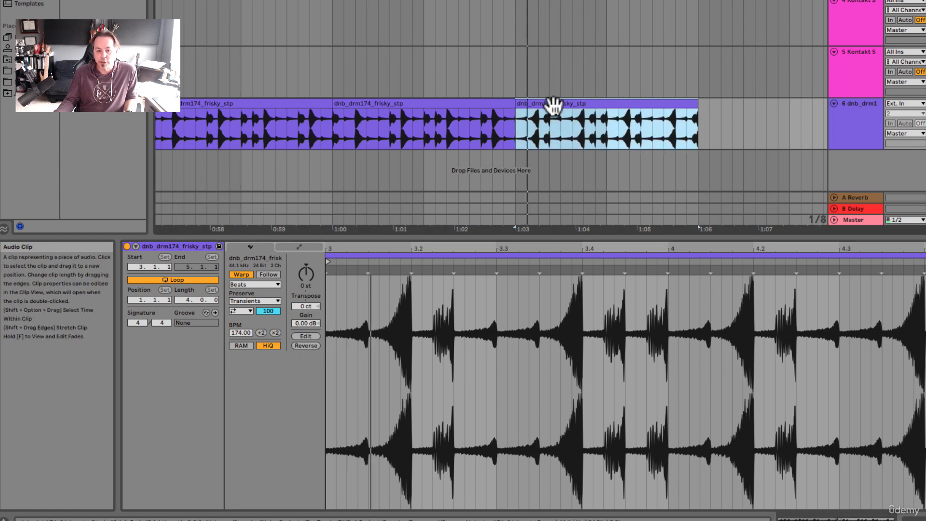
{"action": "key", "text": "space"}
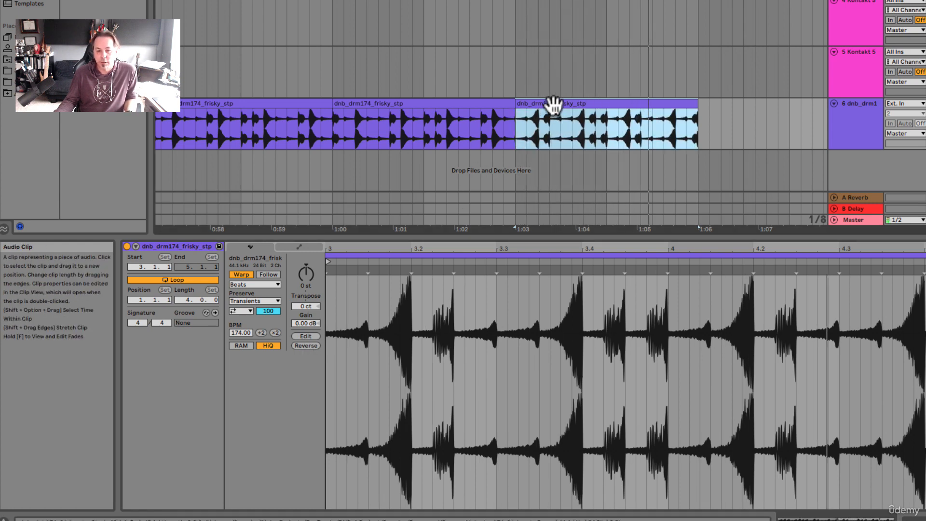
{"action": "key", "text": "space"}
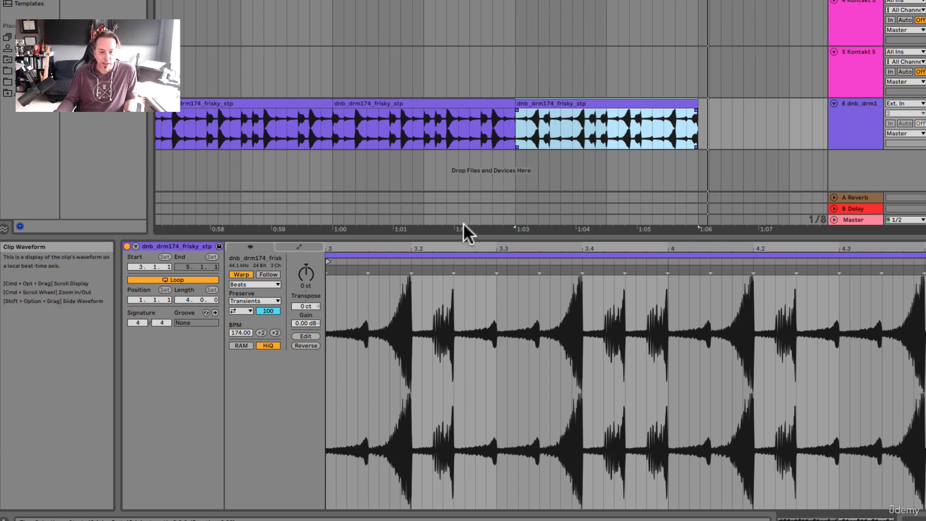
{"action": "left_click", "coordinate": [303, 345]}
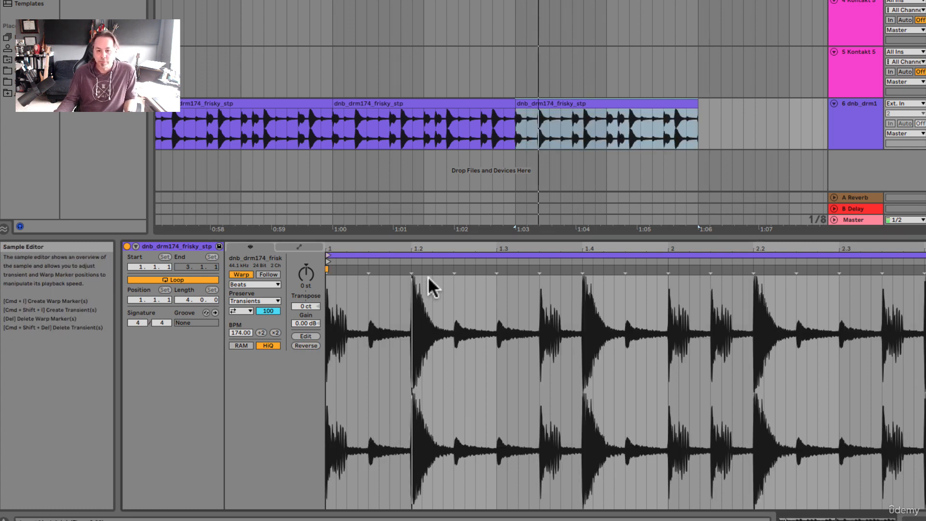
{"action": "key", "text": "space"}
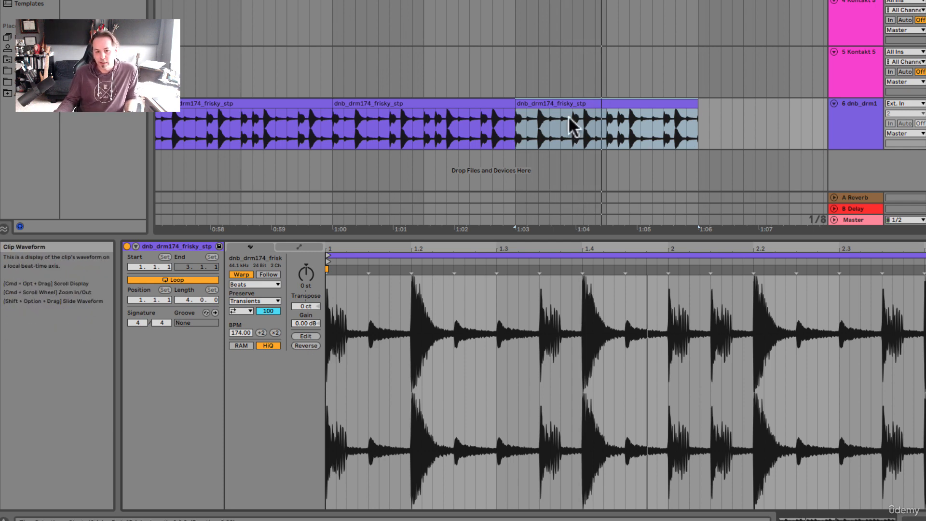
Toggle Reverse repeatedly on the selected drum clip at bar 43, ending with forward playback
{"action": "left_click", "coordinate": [564, 103]}
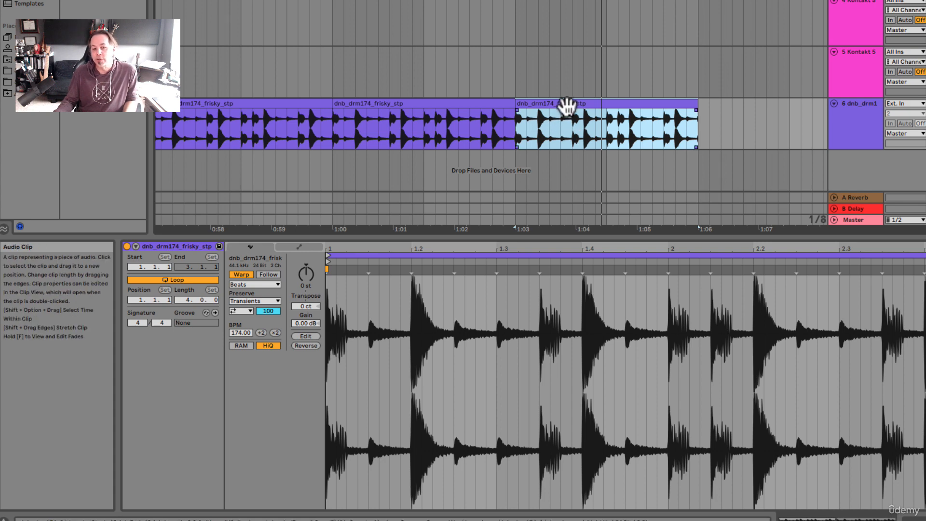
{"action": "key", "text": "r"}
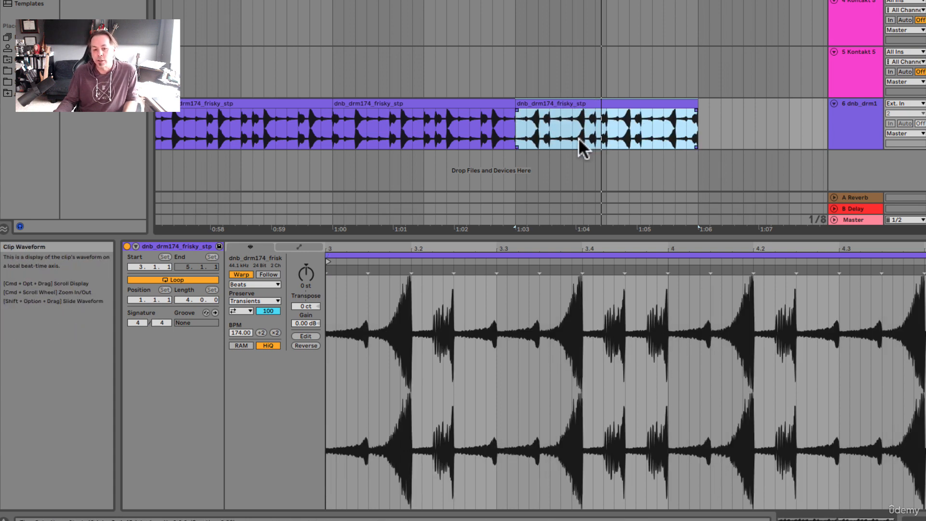
{"action": "key", "text": "r"}
{"action": "key", "text": "r"}
{"action": "key", "text": "r"}
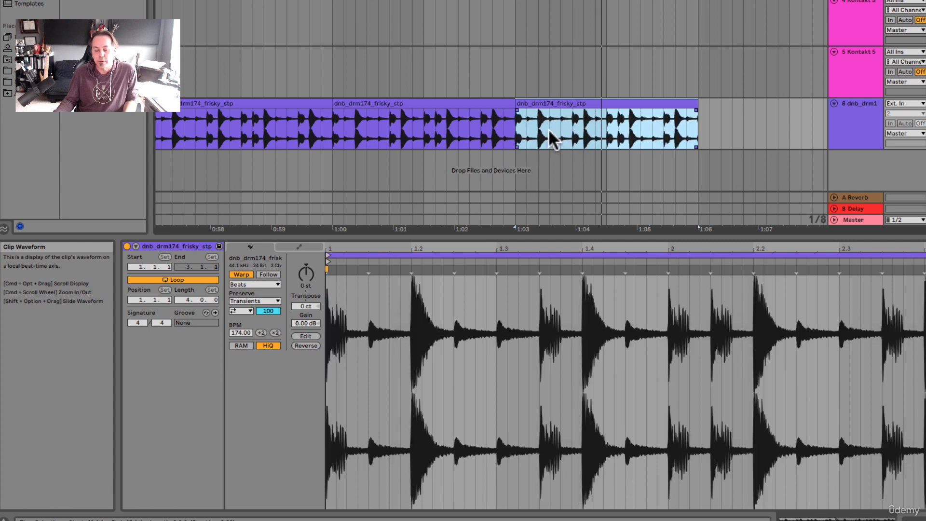
Select one beat at the midpoint of the last drum clip, reverse only that section, and select each of the three resulting clips in turn
{"action": "left_click", "coordinate": [561, 129]}
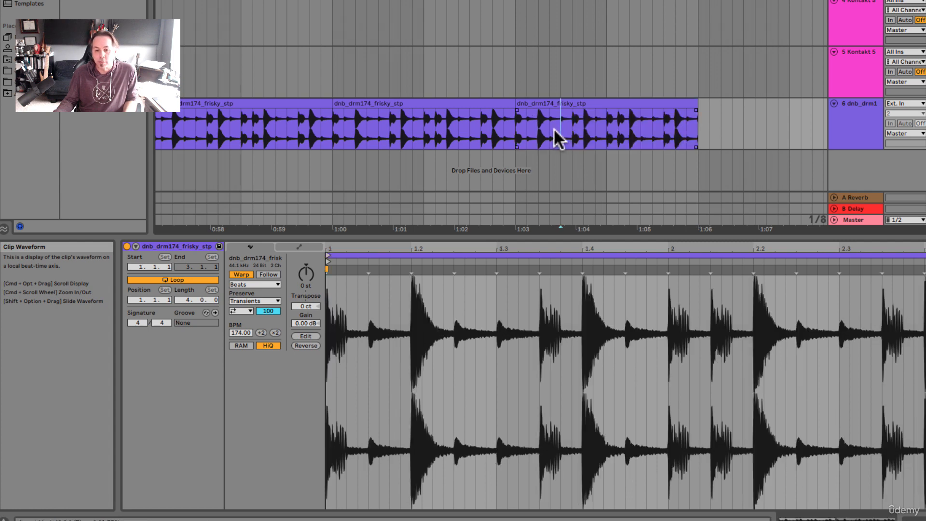
{"action": "left_click", "coordinate": [607, 130]}
{"action": "left_click_drag", "start_coordinate": [606, 130], "coordinate": [625, 133]}
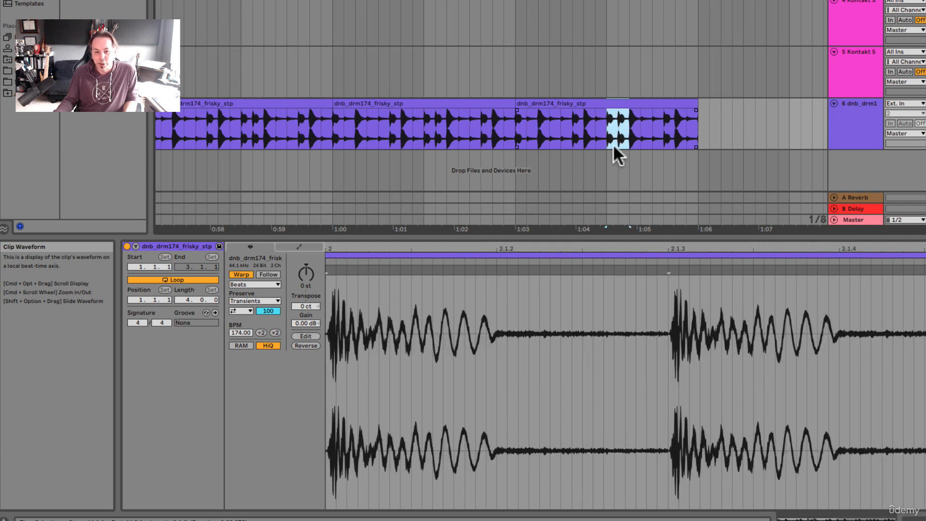
{"action": "key", "text": "super+e"}
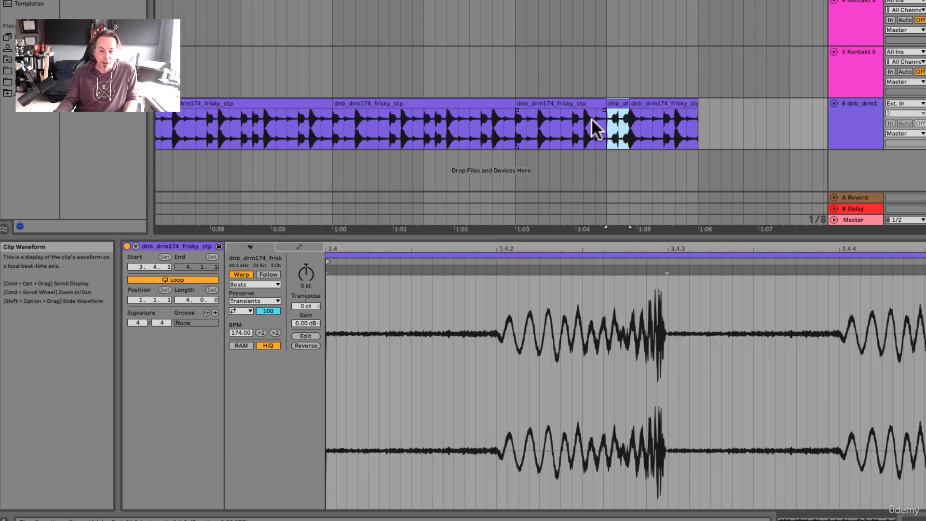
{"action": "left_click", "coordinate": [587, 103]}
{"action": "left_click", "coordinate": [616, 104]}
{"action": "left_click", "coordinate": [639, 103]}
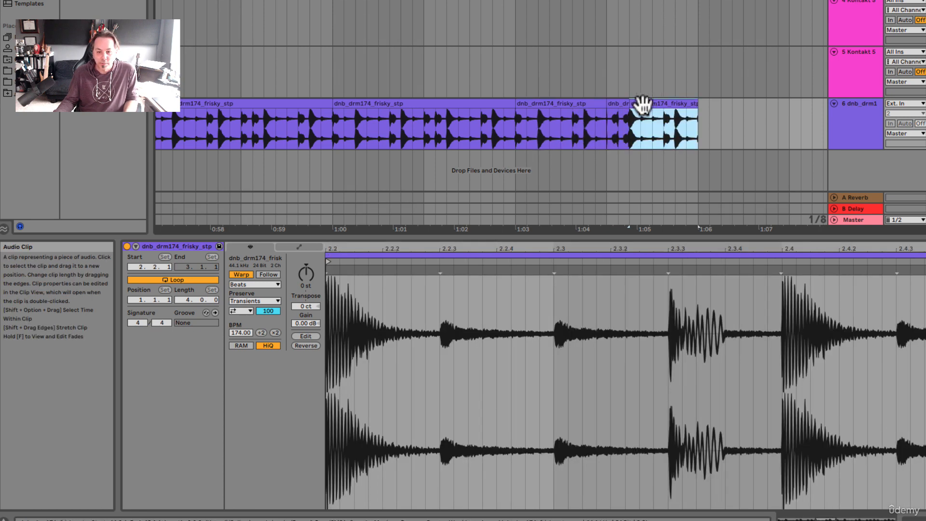
Play the arrangement from bar 43 through the reversed beat, and undo the split and reversal
{"action": "left_click", "coordinate": [517, 119]}
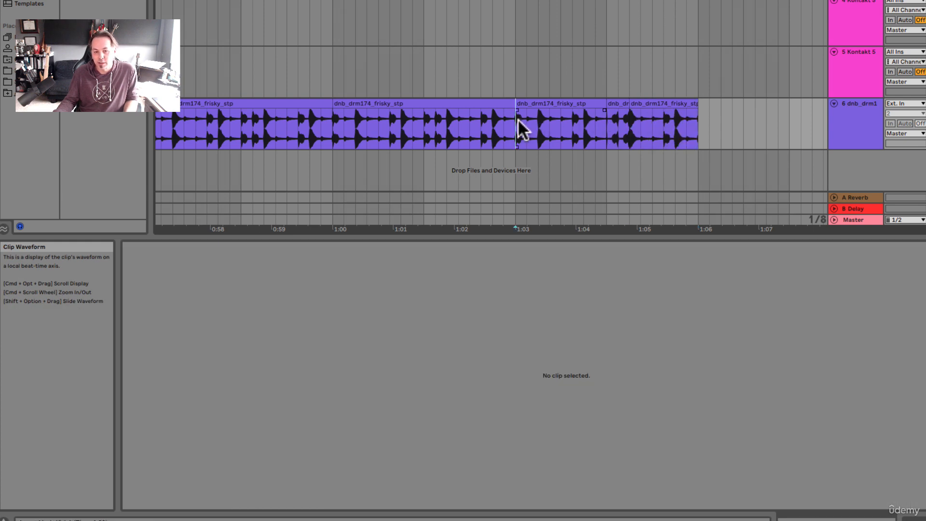
{"action": "key", "text": "space"}
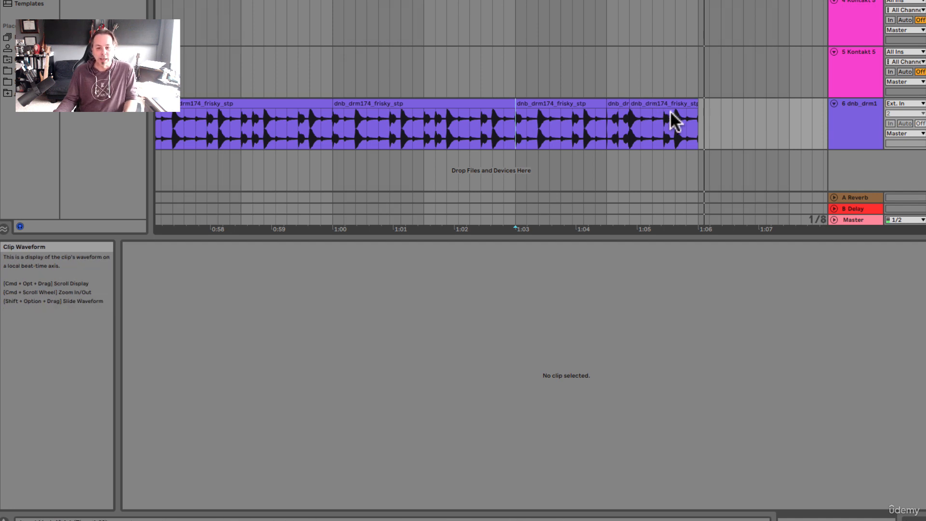
{"action": "double_click", "coordinate": [609, 121]}
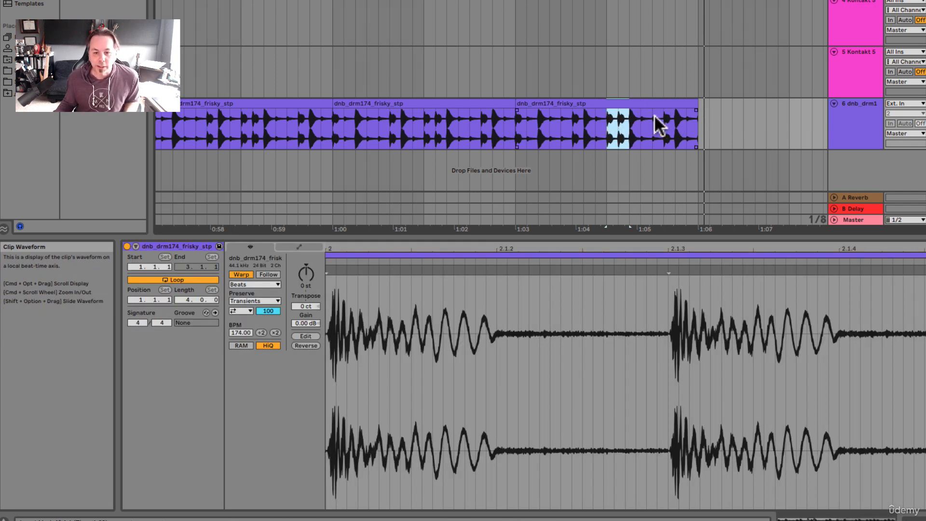
Try to open the last drum clip's sample for external editing, and decline to select a sample editor application
{"action": "scroll", "coordinate": [651, 115], "scroll_direction": "left", "scroll_amount": 1}
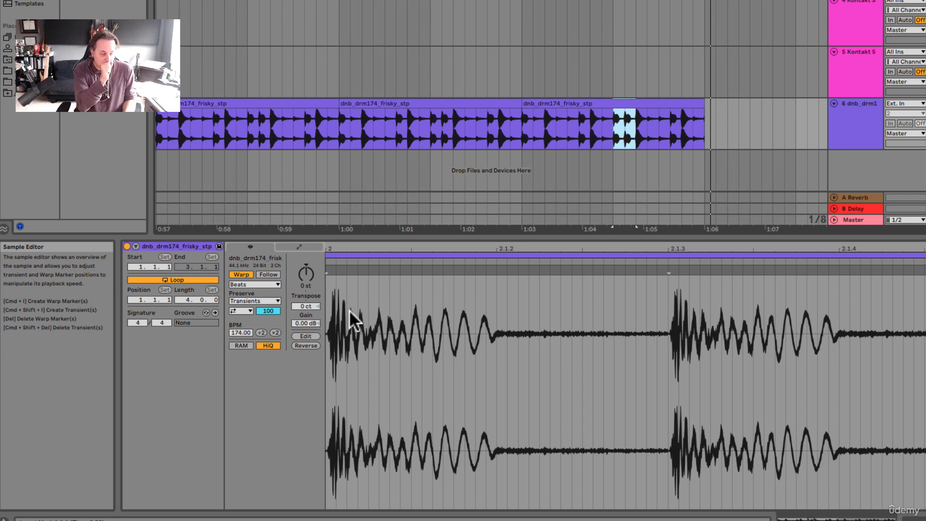
{"action": "left_click", "coordinate": [309, 335]}
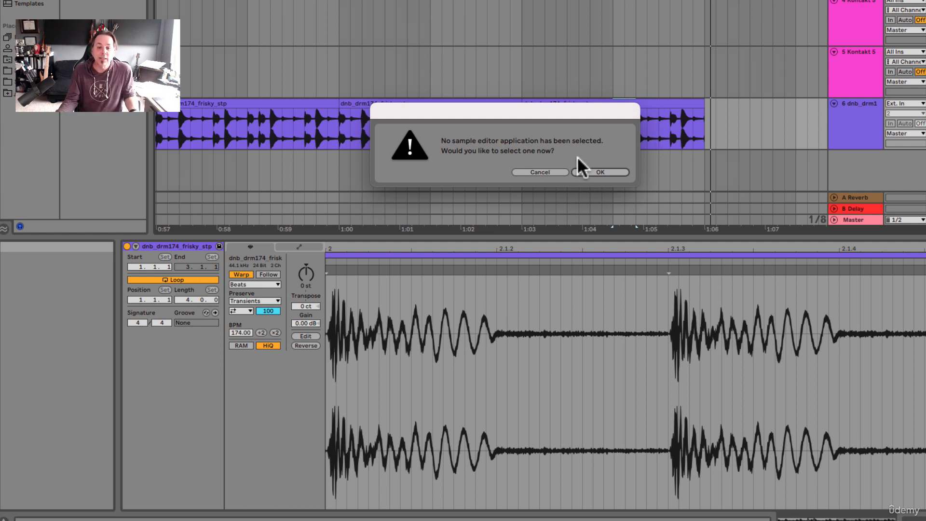
{"action": "left_click", "coordinate": [536, 169]}
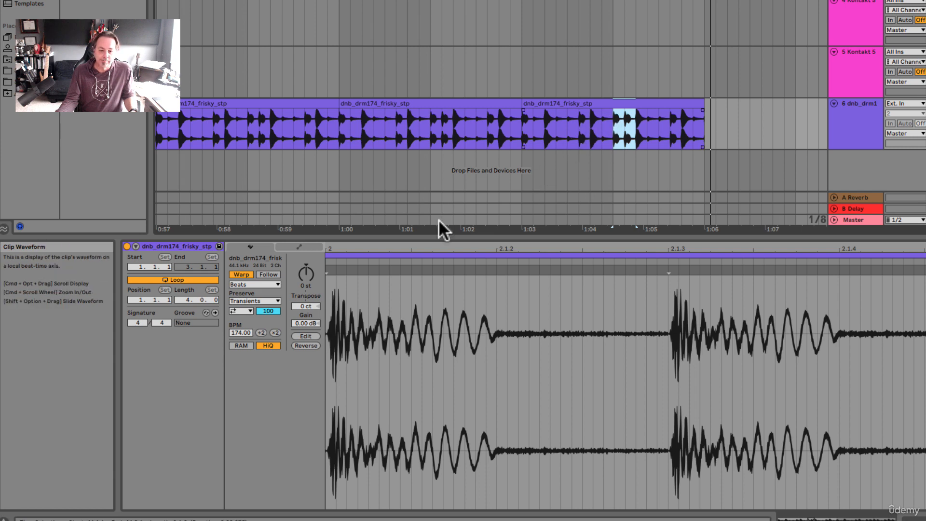